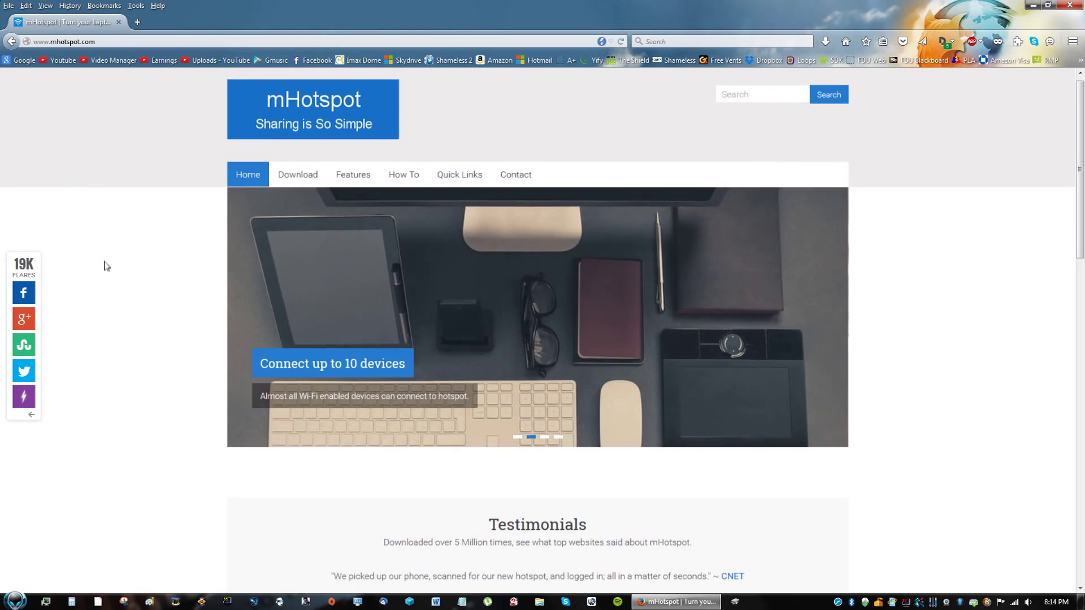
Download the Windows installer mHotspot_setup_7.8.0.0-43283030.exe from Download.com and save it.
scroll(113, 328, down, 1)
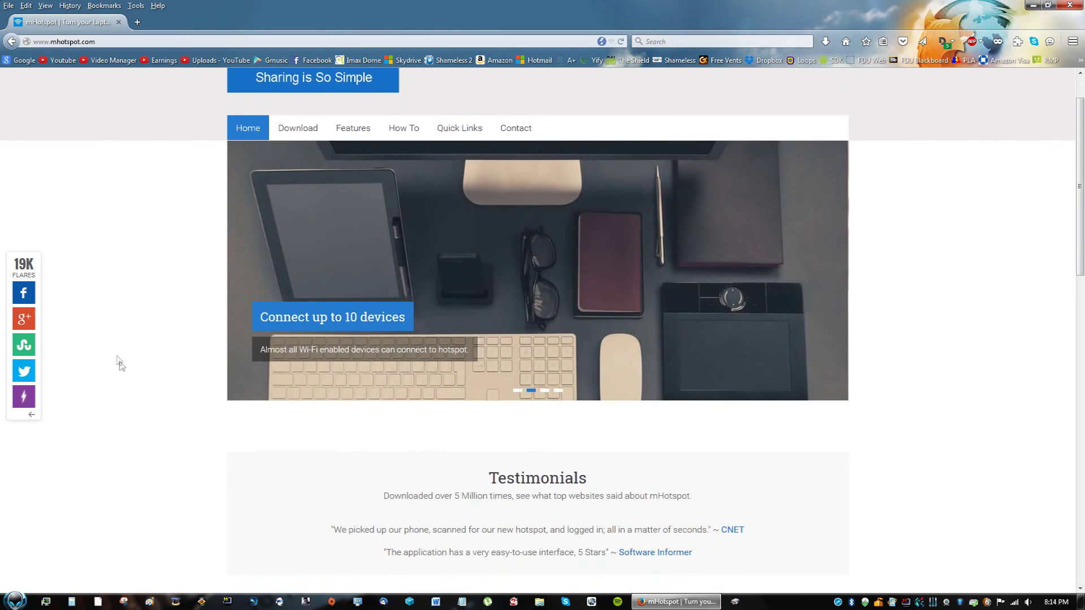
scroll(122, 368, up, 1)
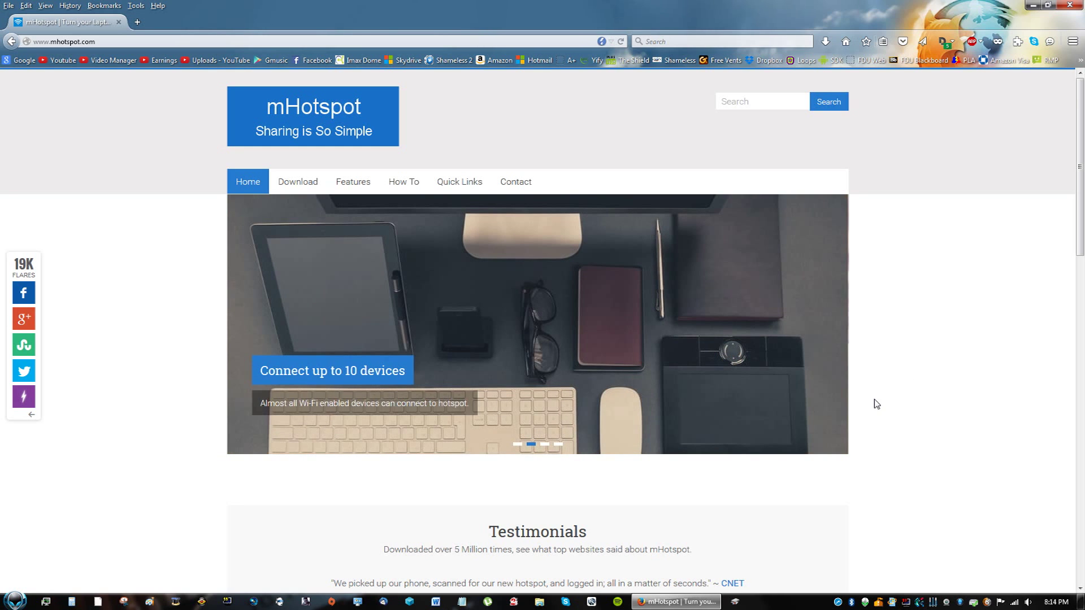
scroll(875, 405, down, 1)
scroll(876, 405, up, 1)
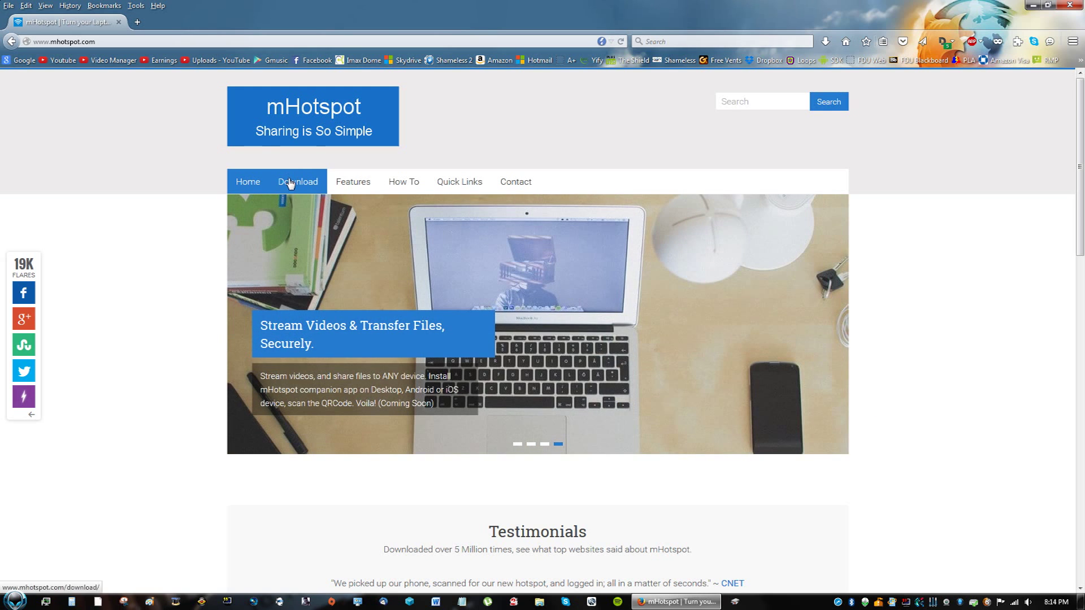
click(289, 183)
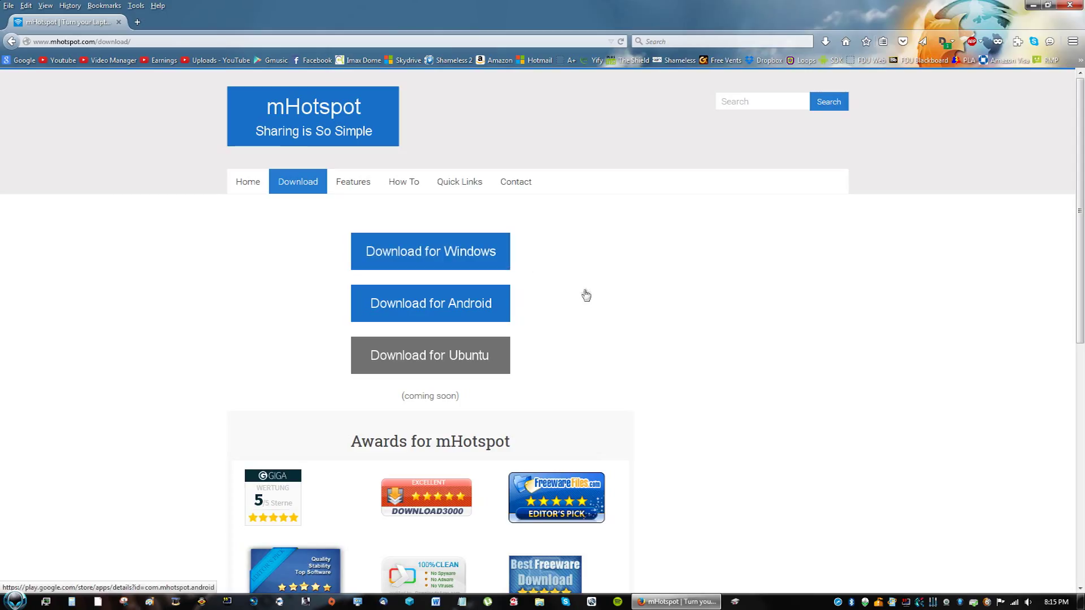
click(447, 252)
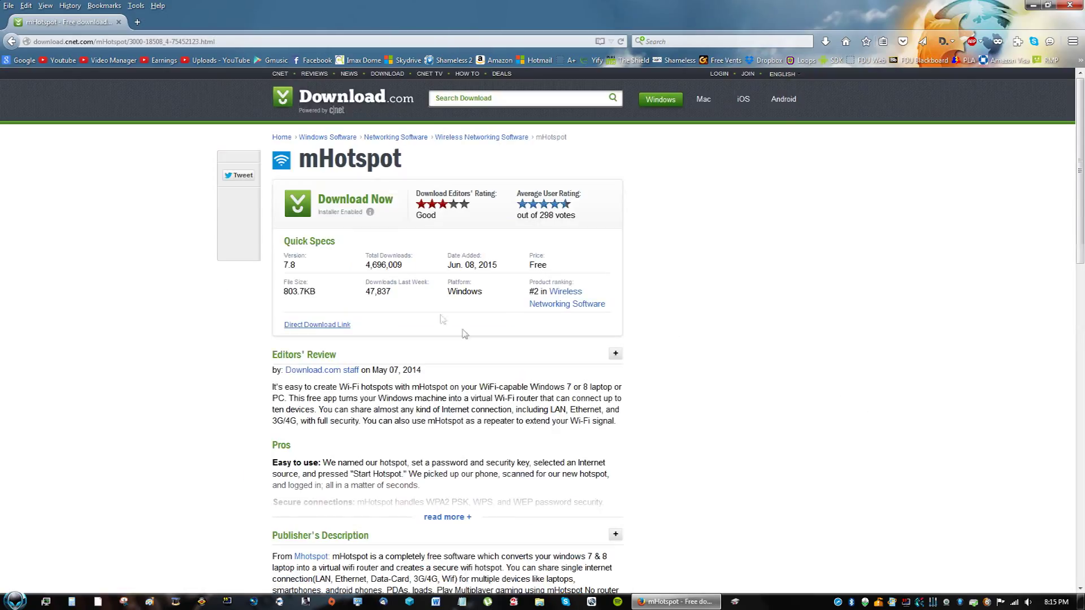
click(356, 203)
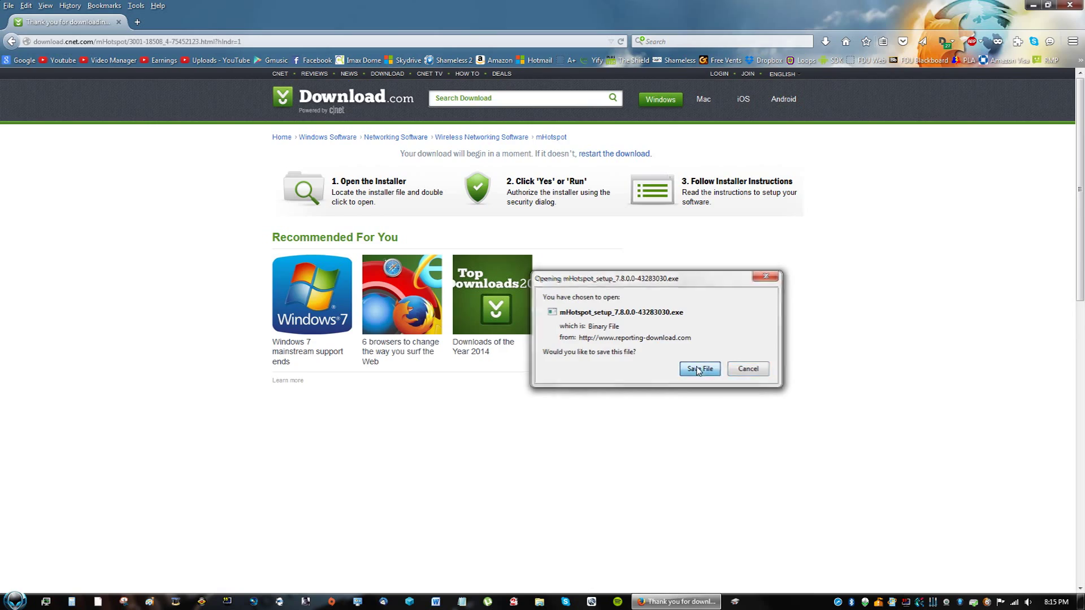
click(700, 368)
Copy the downloaded mHotspot installer from the Downloads list onto the desktop and close Firefox.
drag(922, 14, 861, 155)
click(866, 193)
drag(729, 224, 150, 438)
drag(941, 169, 593, 177)
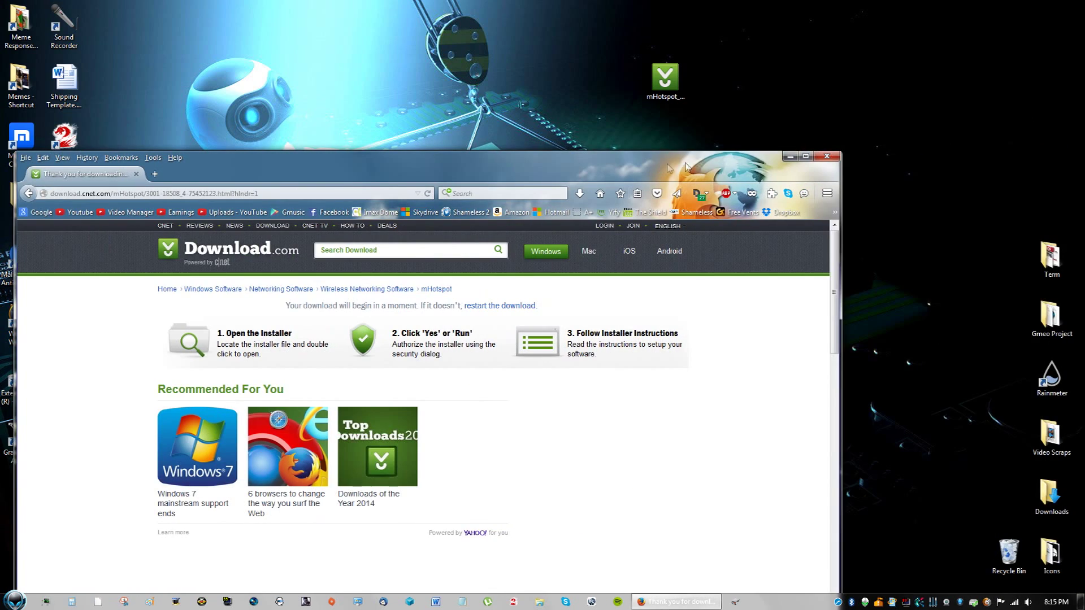
click(822, 158)
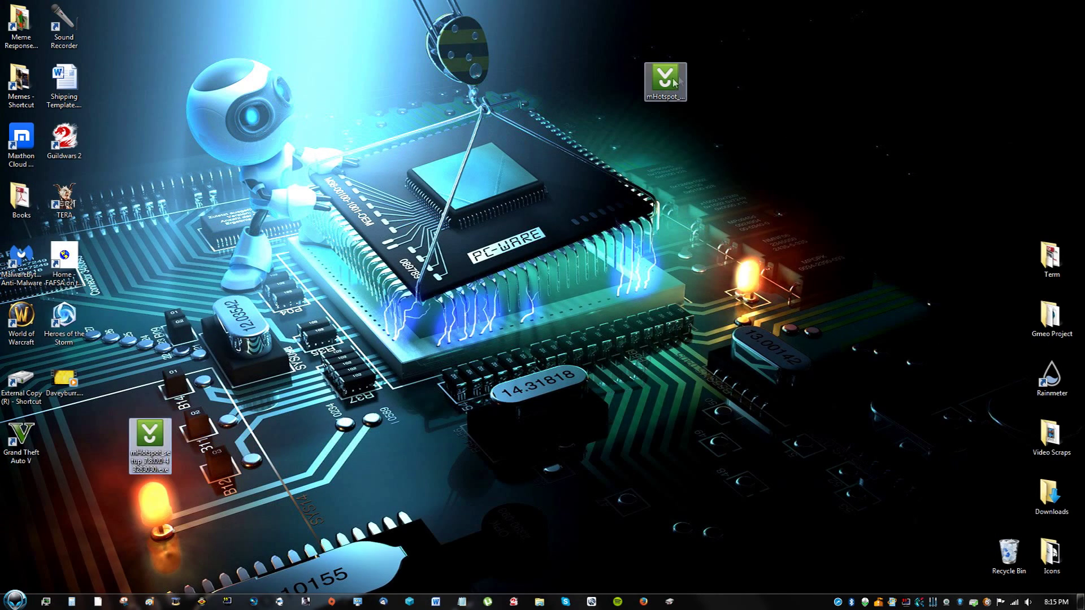
Remove the duplicate installer icon, then launch the mHotspot setup file and allow it to run.
drag(665, 82, 1008, 557)
drag(149, 438, 616, 445)
double_click(617, 441)
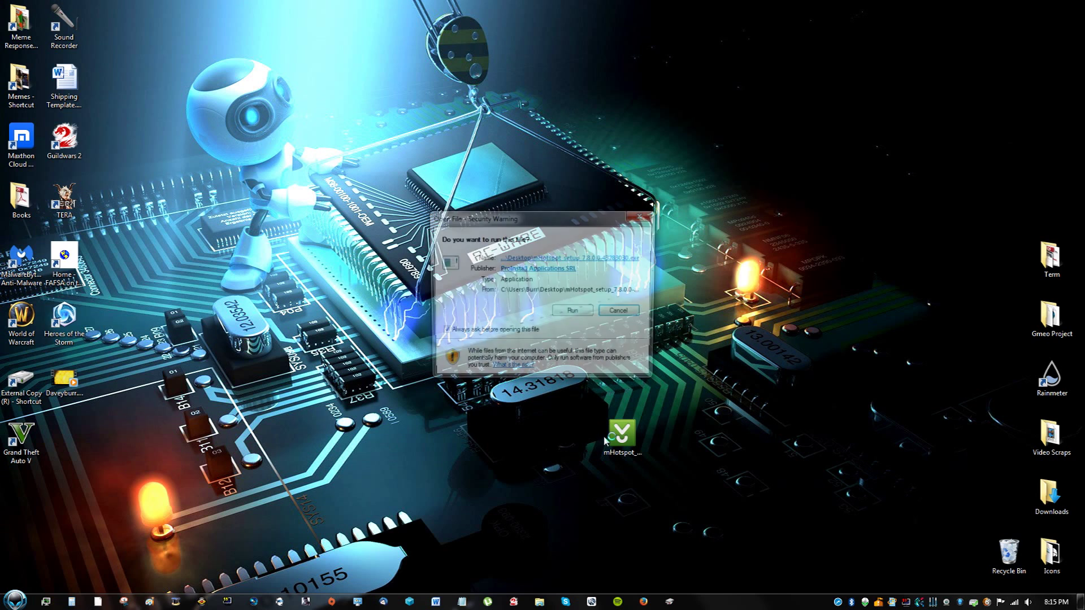
click(574, 314)
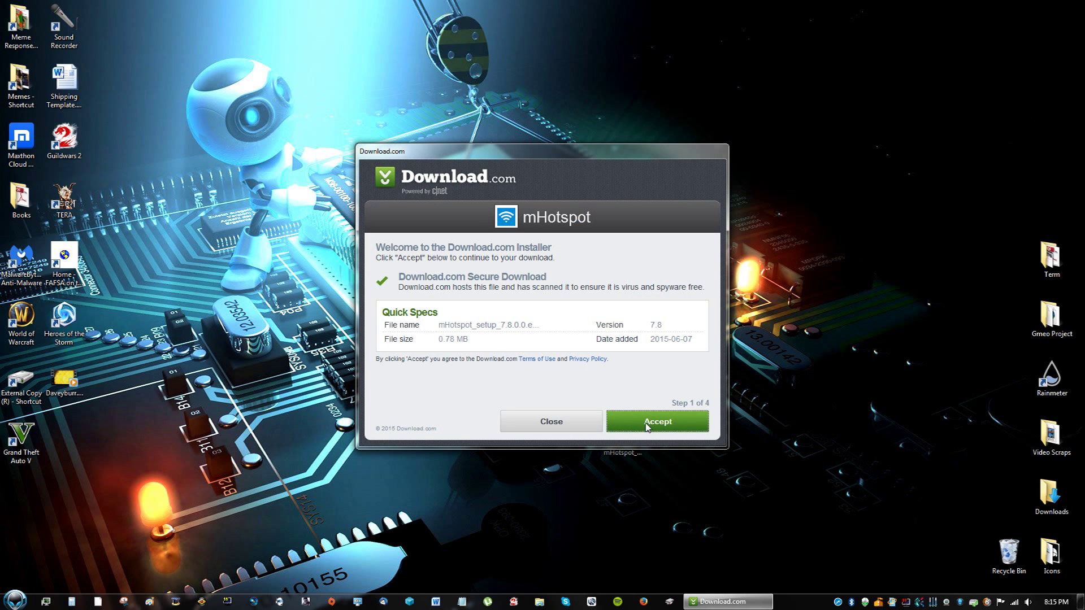
Accept the Download.com terms, skip the Yahoo search offer, and start the mHotspot installer.
click(647, 425)
click(646, 425)
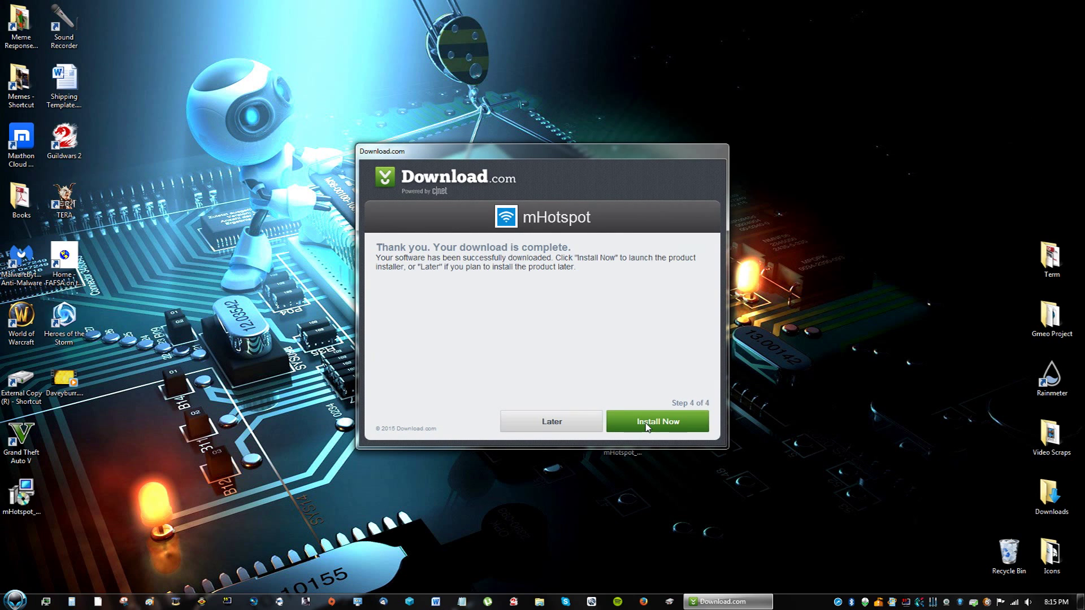
click(647, 424)
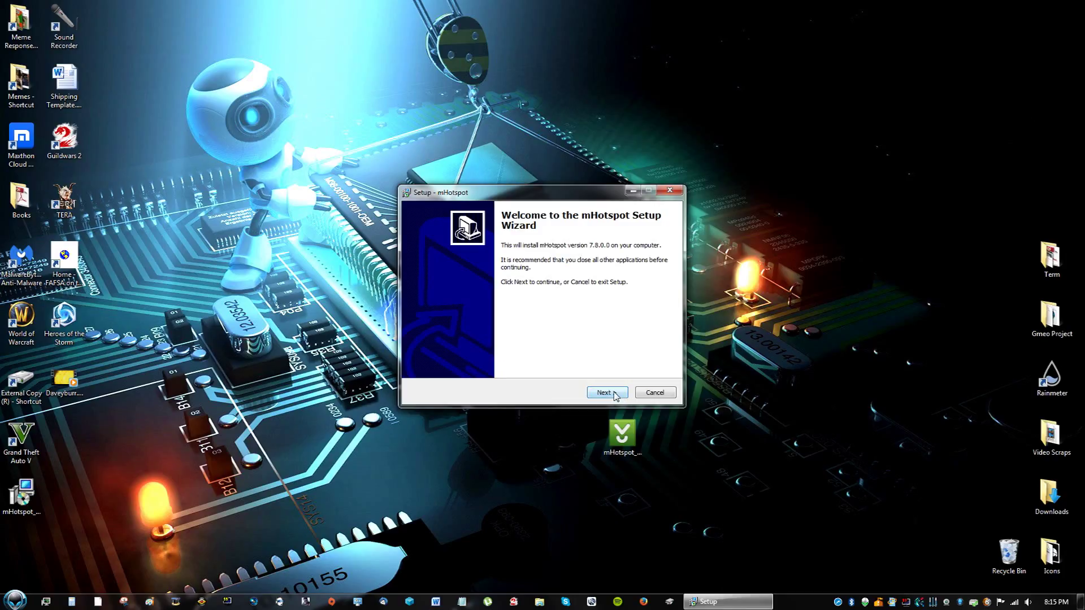
Proceed through setup with the default install and Start Menu folders and a desktop icon.
click(615, 395)
click(615, 394)
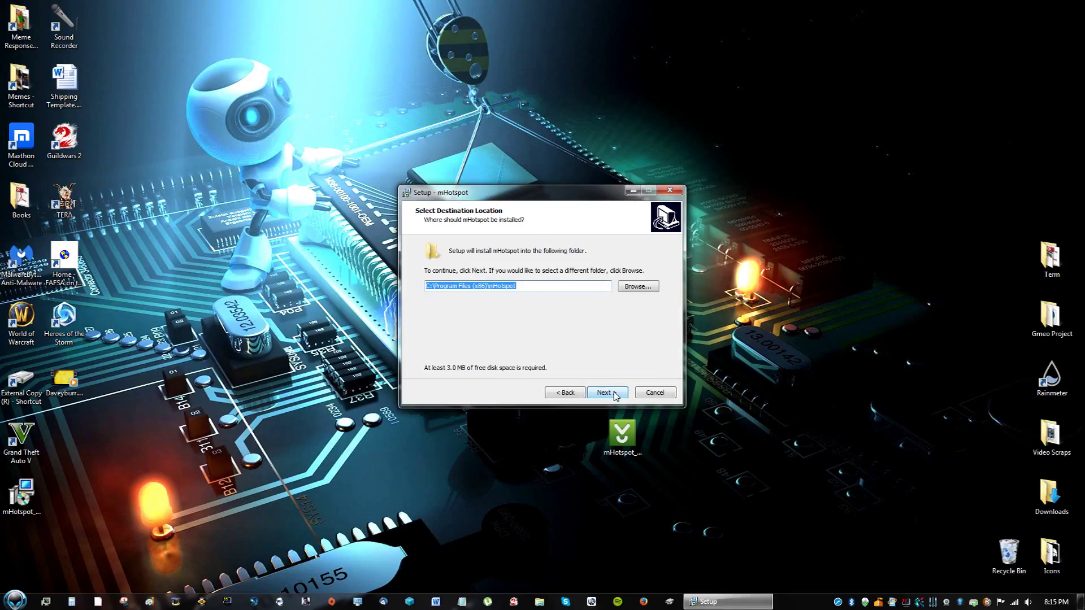
click(614, 394)
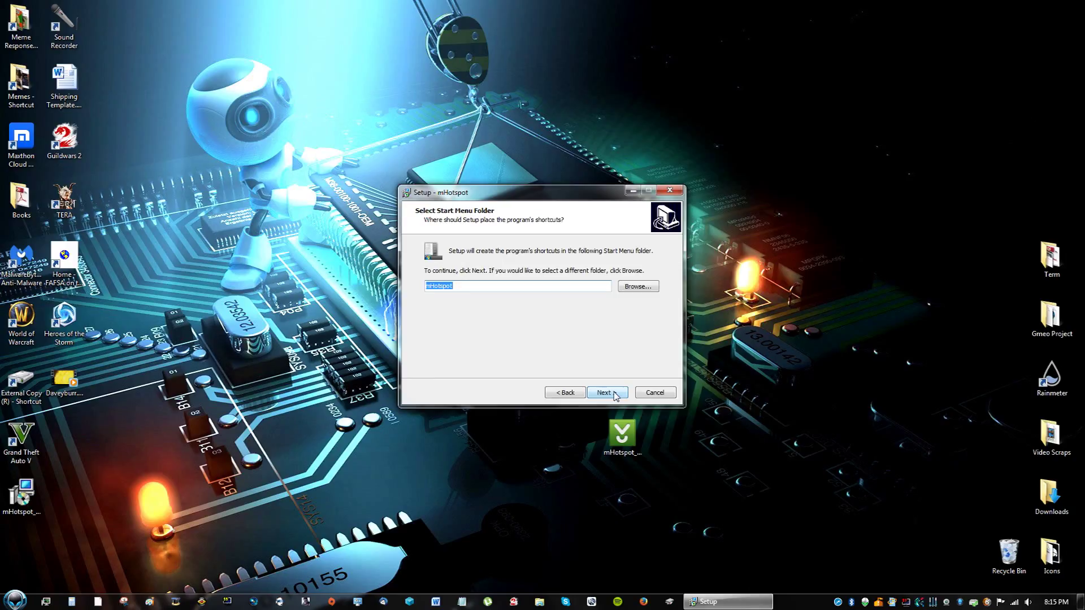
click(615, 394)
click(469, 282)
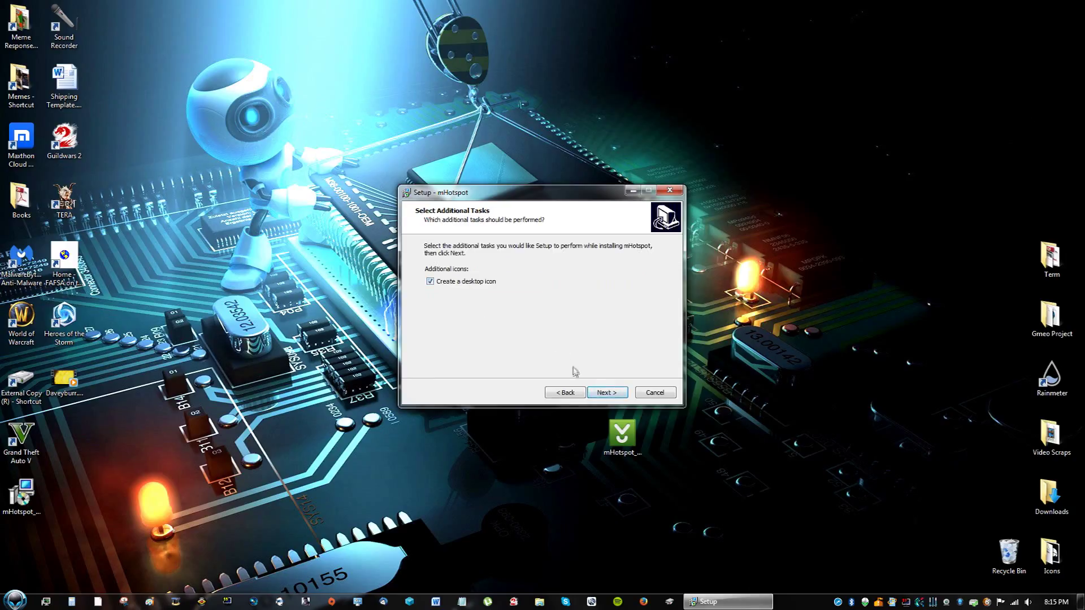
click(605, 393)
Choose custom installation and decline the Ad-Aware, Norton Security and One System Care offers.
click(454, 308)
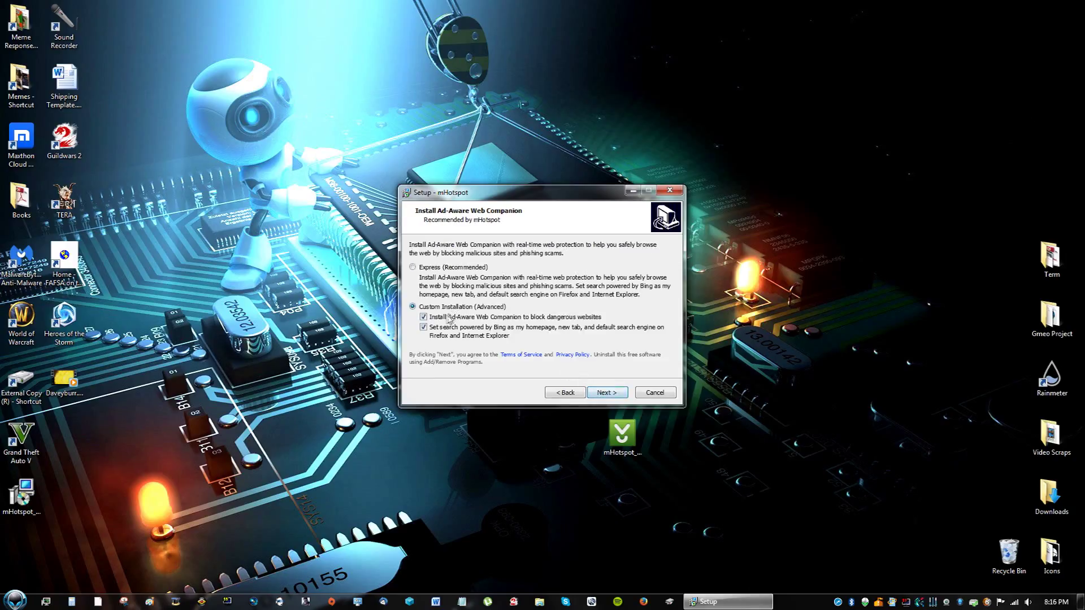
click(606, 392)
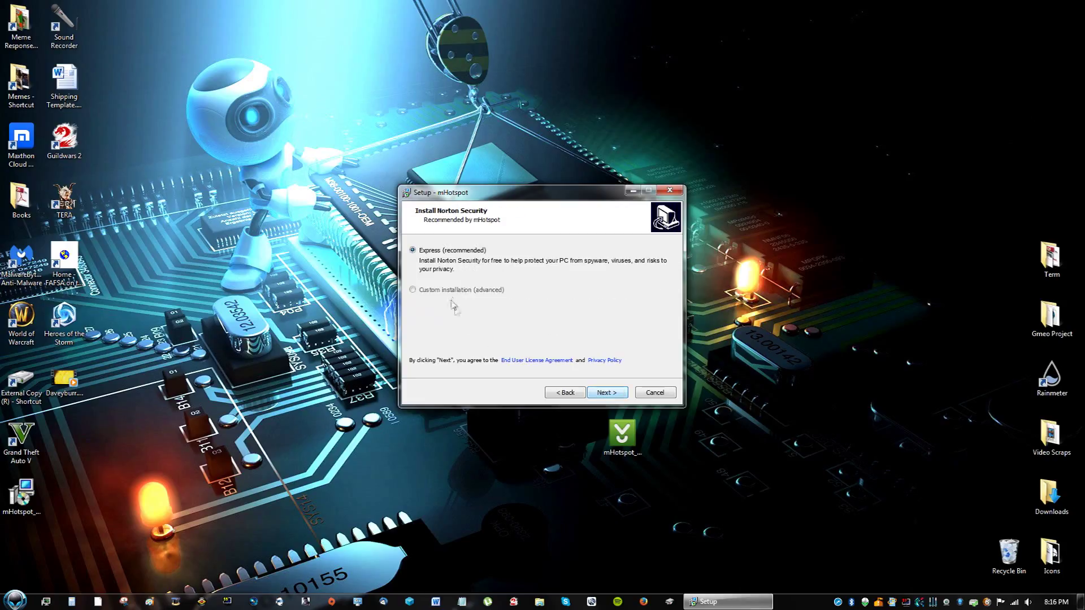
click(450, 289)
click(449, 300)
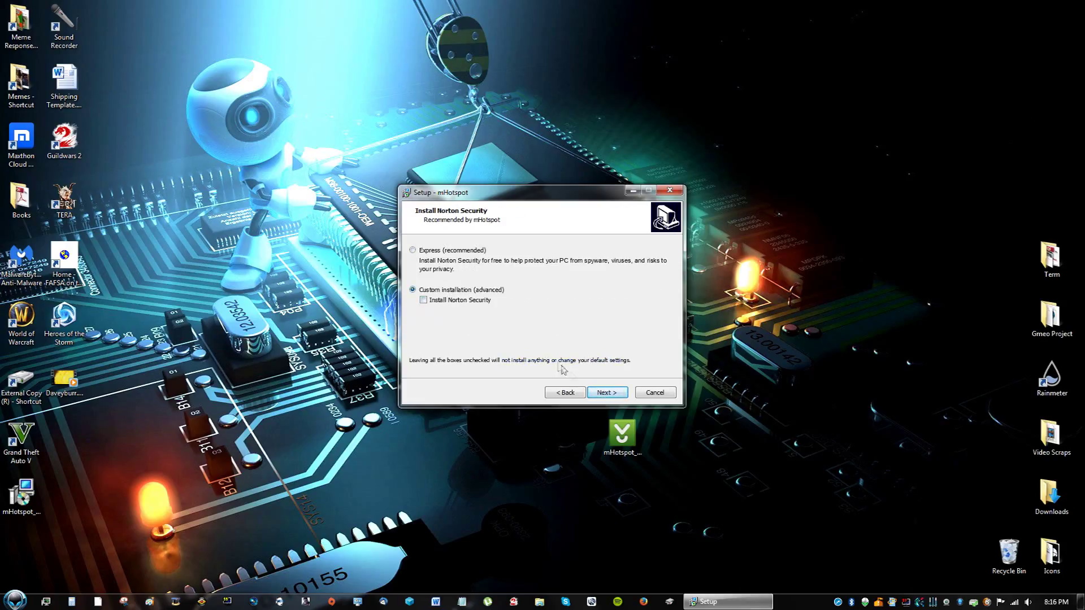
click(604, 392)
click(457, 285)
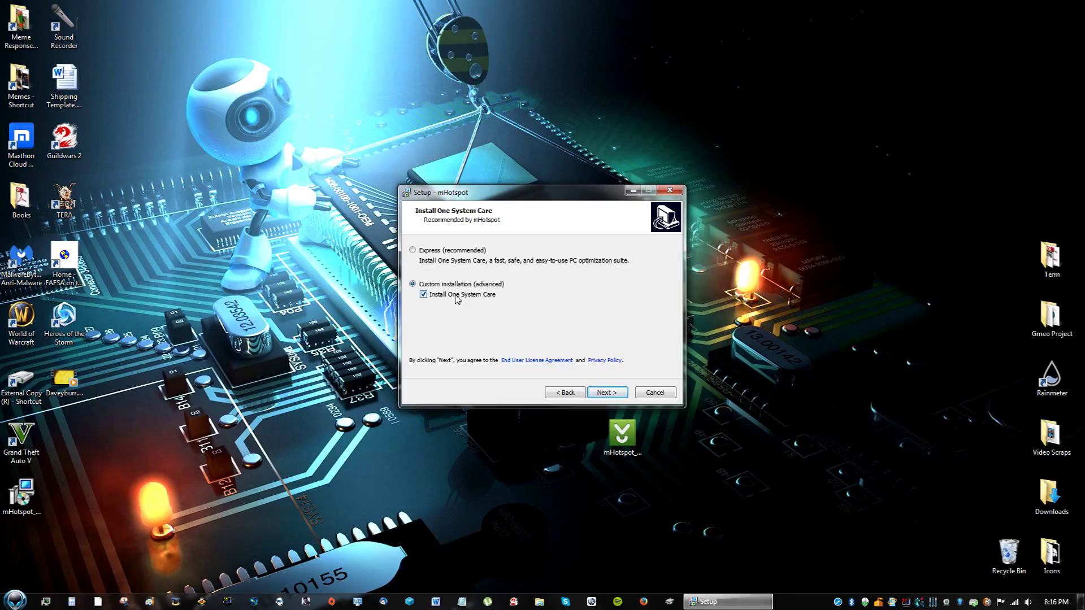
click(458, 299)
click(605, 392)
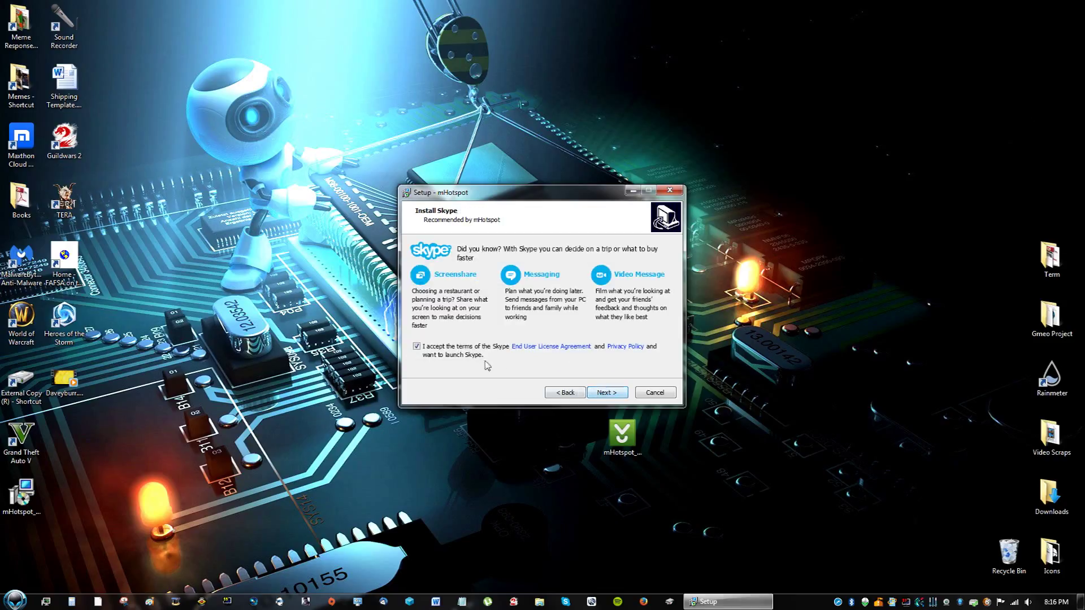
Decline the Skype offer and install mHotspot.
click(417, 347)
click(602, 393)
click(602, 394)
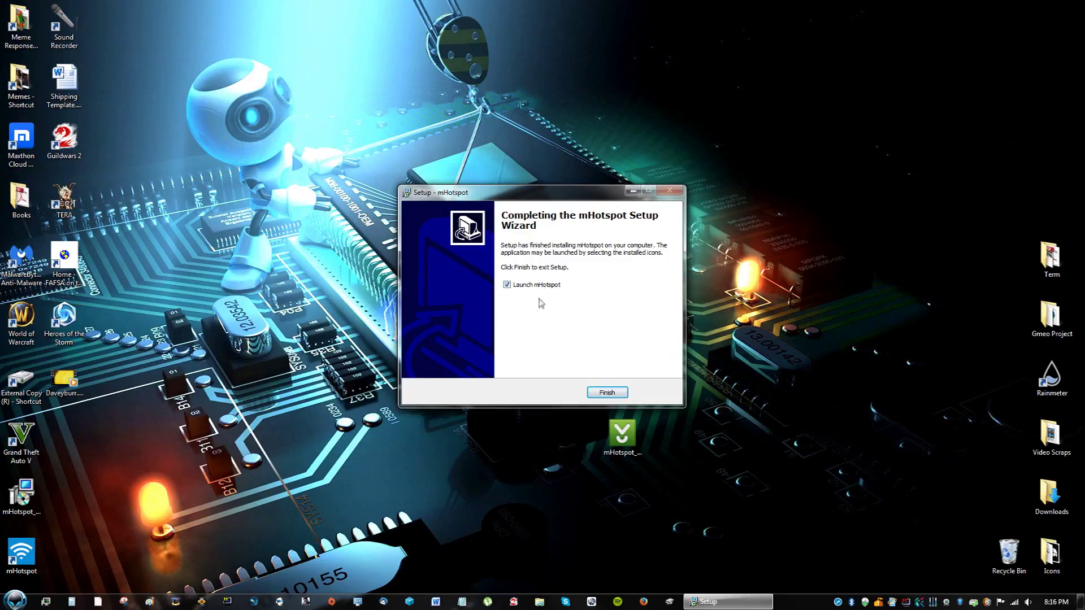
Finish setup to launch mHotspot and close the Firefox thank-you page.
click(602, 394)
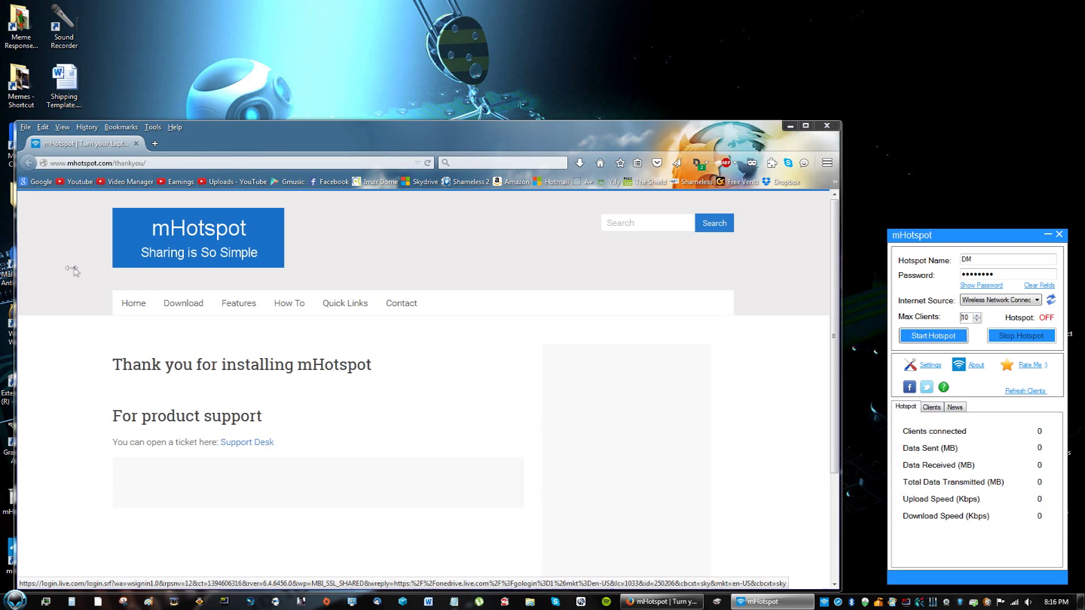
click(826, 125)
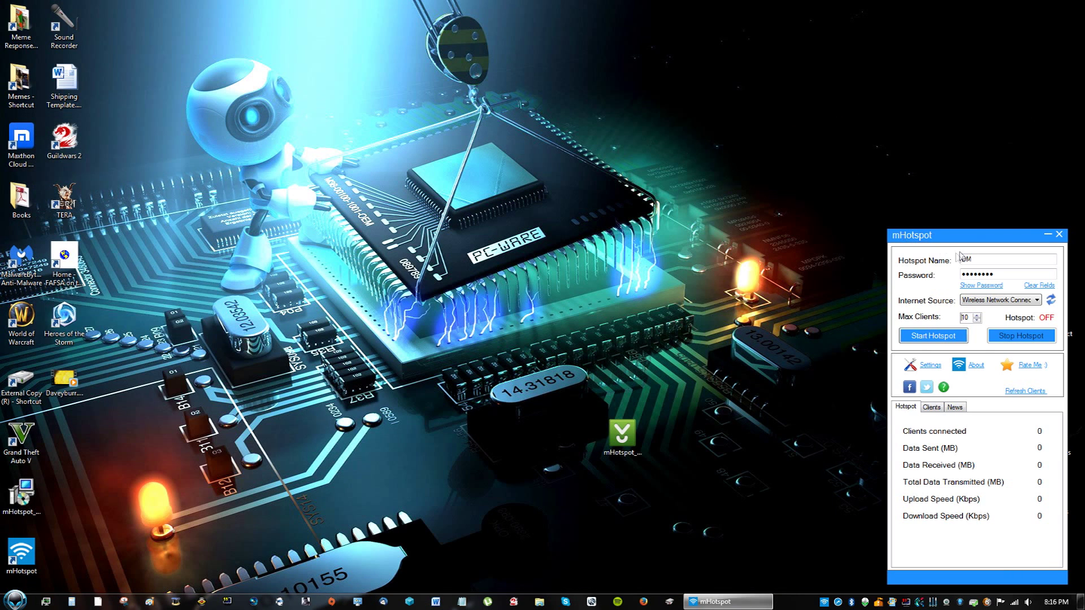
Reposition the mHotspot window and clear the old DM value from the Hotspot Name field.
drag(950, 234, 793, 158)
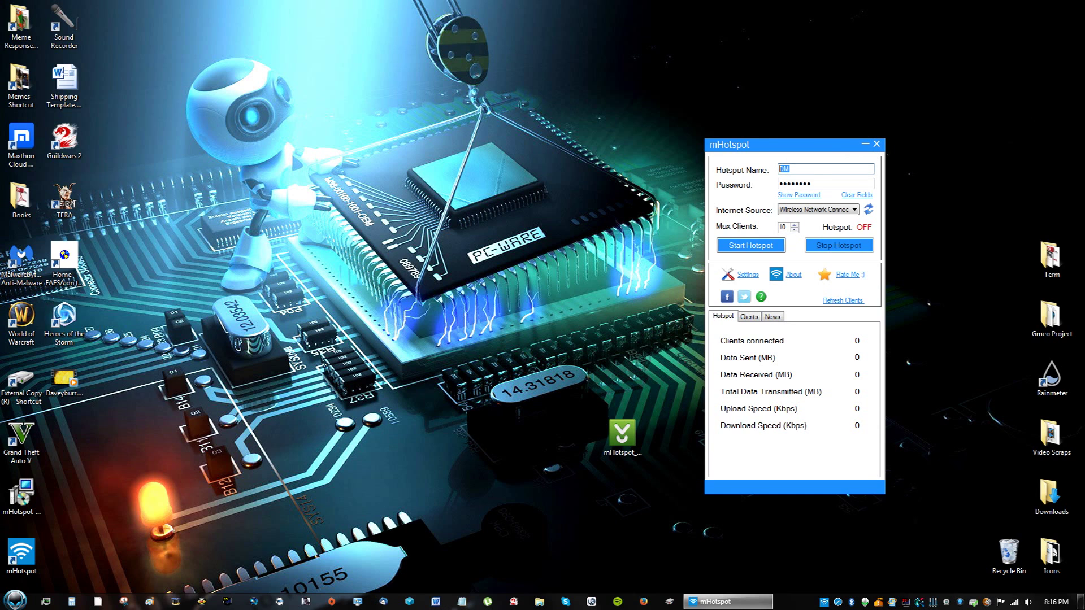
key(Tab)
text(AZ)
key(BackSpace)
key(BackSpace)
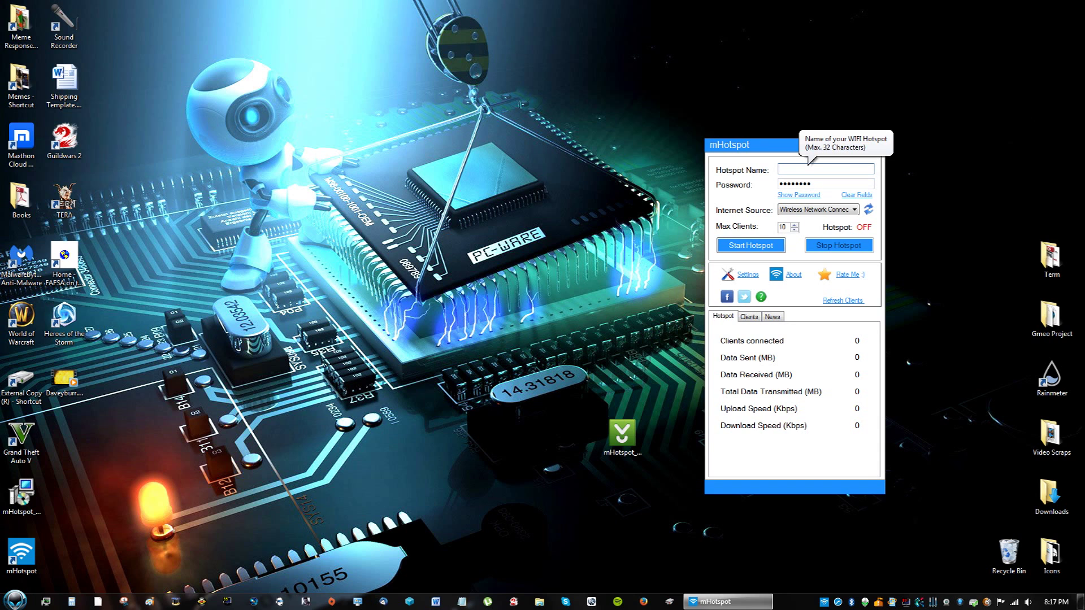
drag(781, 156, 813, 156)
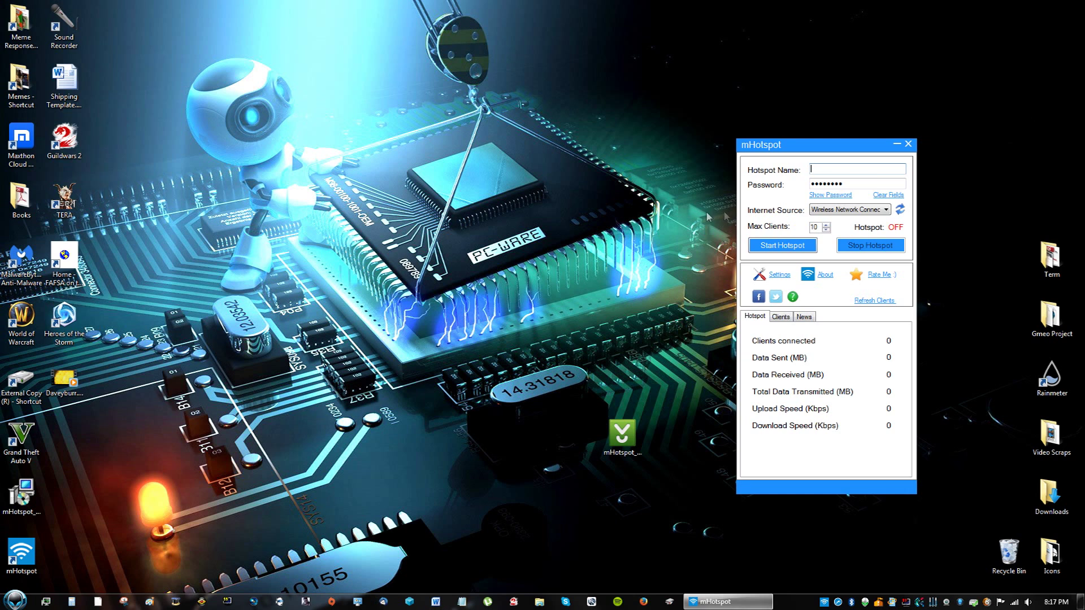
Name the hotspot AZ and replace the existing password with a new one.
click(847, 169)
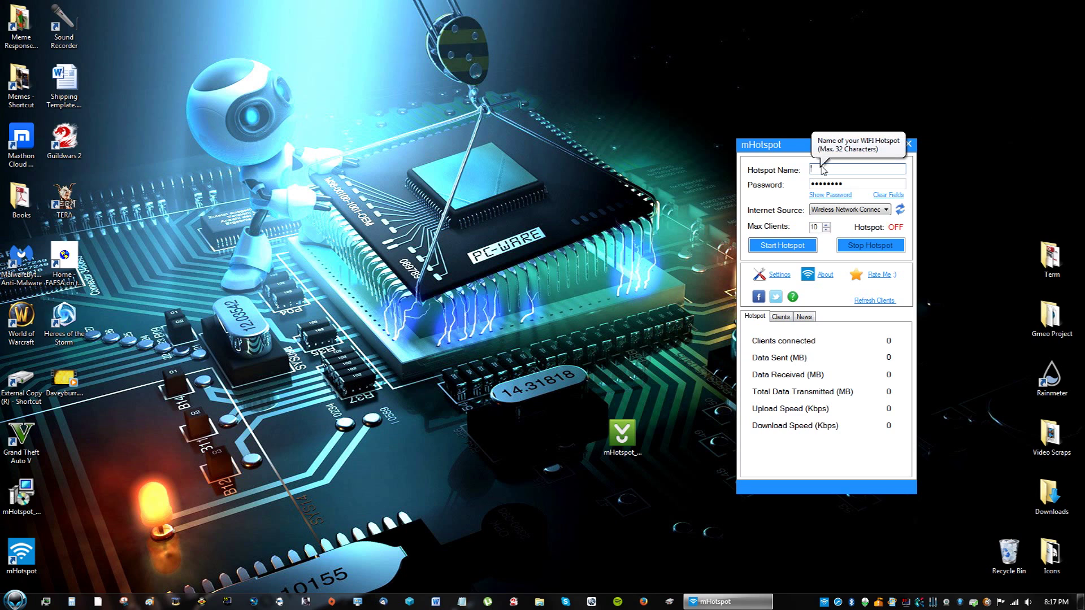
text(AZ)
drag(843, 183, 784, 188)
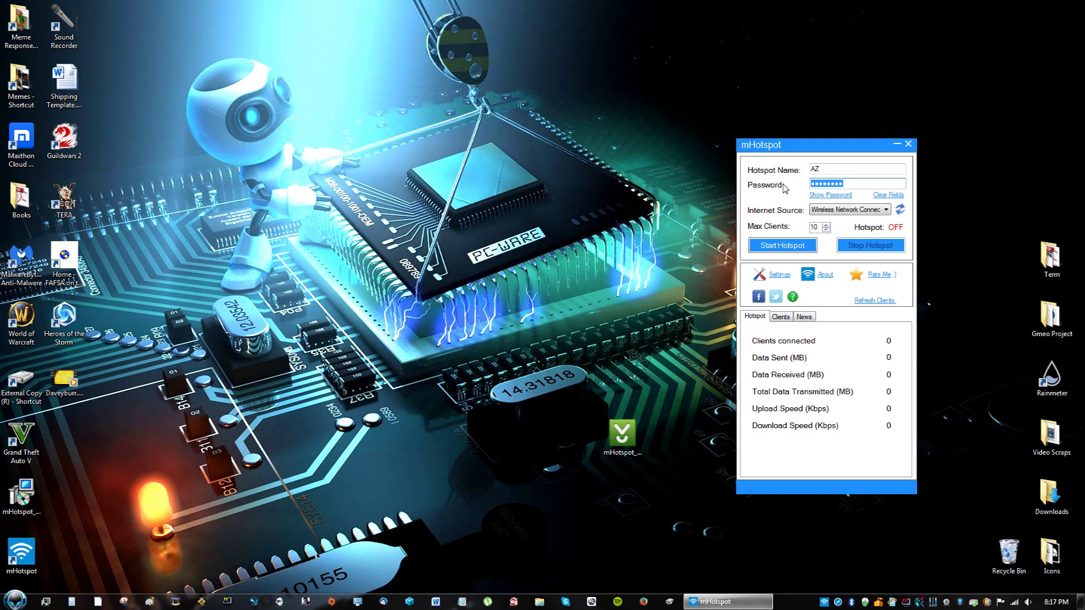
text(password)
Set the internet source to Local Area Connection.
click(849, 212)
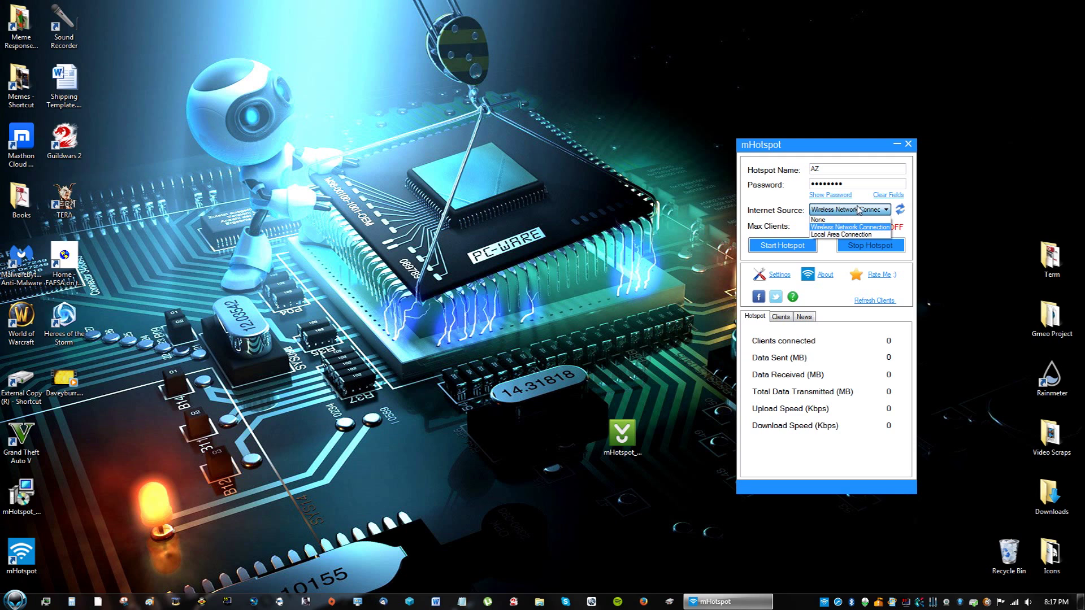
click(853, 211)
click(853, 211)
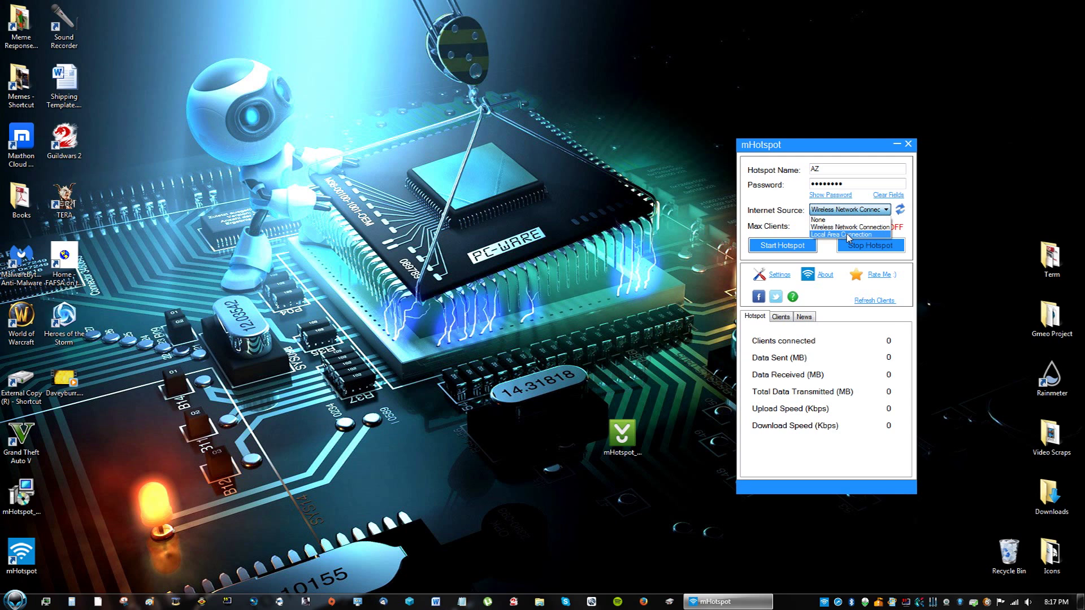
click(848, 235)
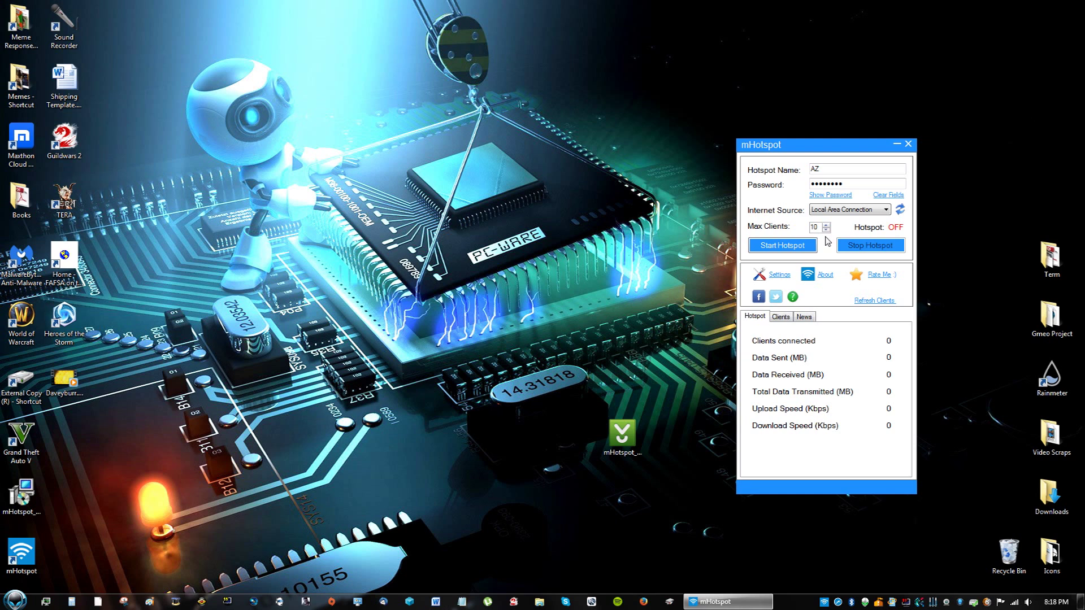
Lower Max Clients from 10 to 2 with the spinner.
click(826, 230)
click(826, 230)
click(826, 230)
click(826, 230)
click(825, 230)
click(826, 230)
click(826, 225)
click(826, 225)
click(826, 230)
click(826, 230)
click(826, 230)
Move the mHotspot window to the right edge and start the AZ hotspot.
click(812, 184)
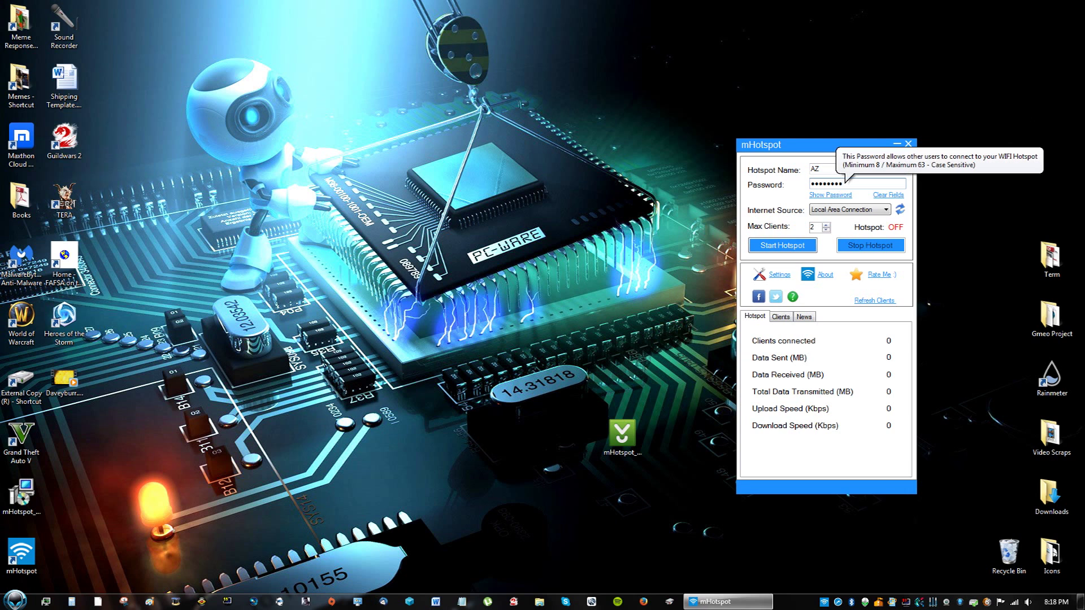
drag(826, 153, 925, 179)
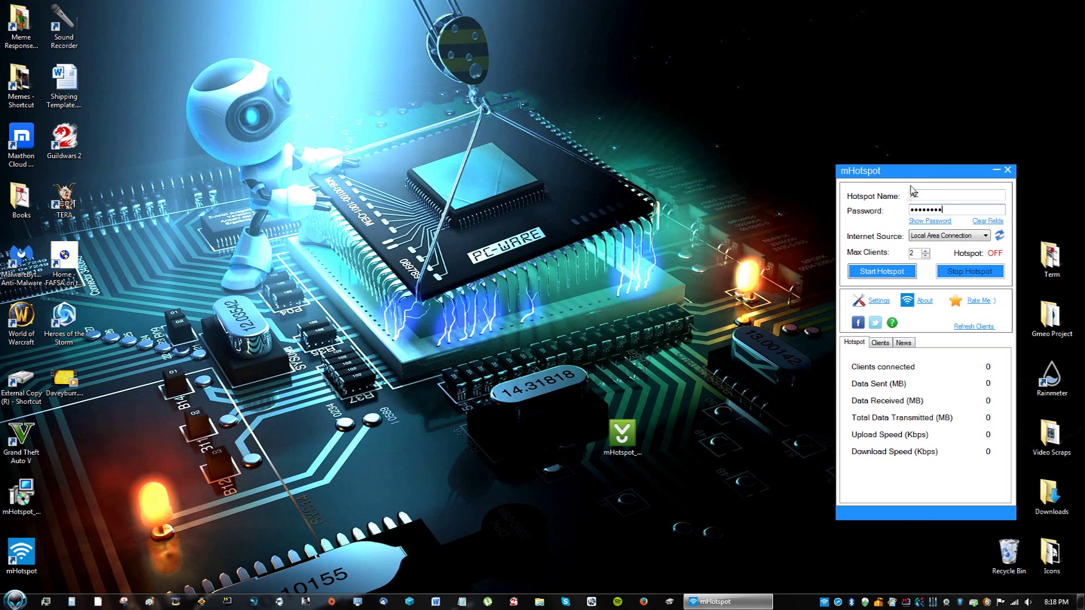
click(884, 272)
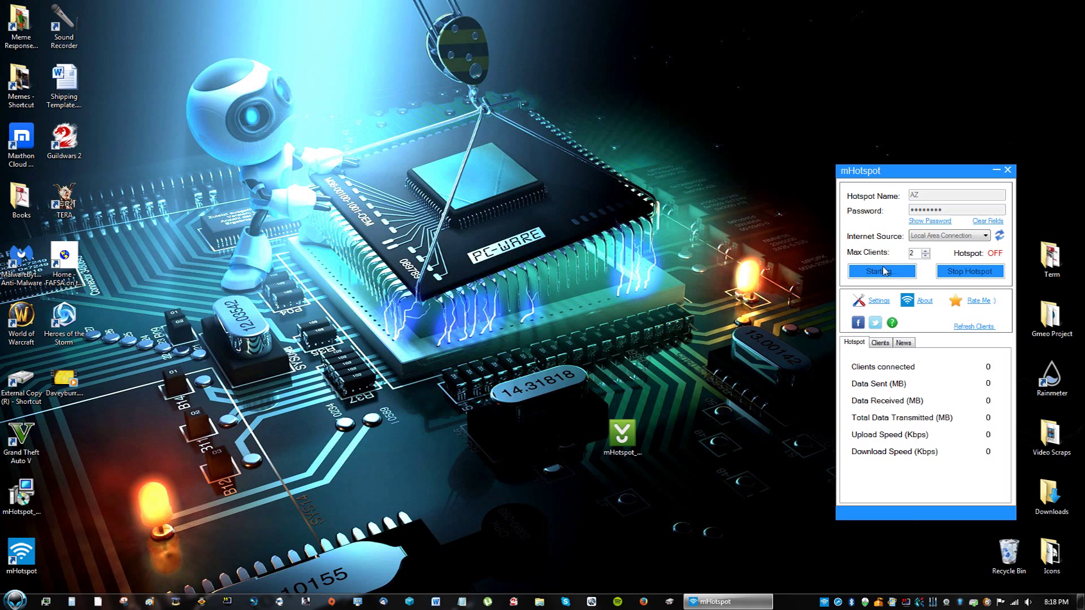